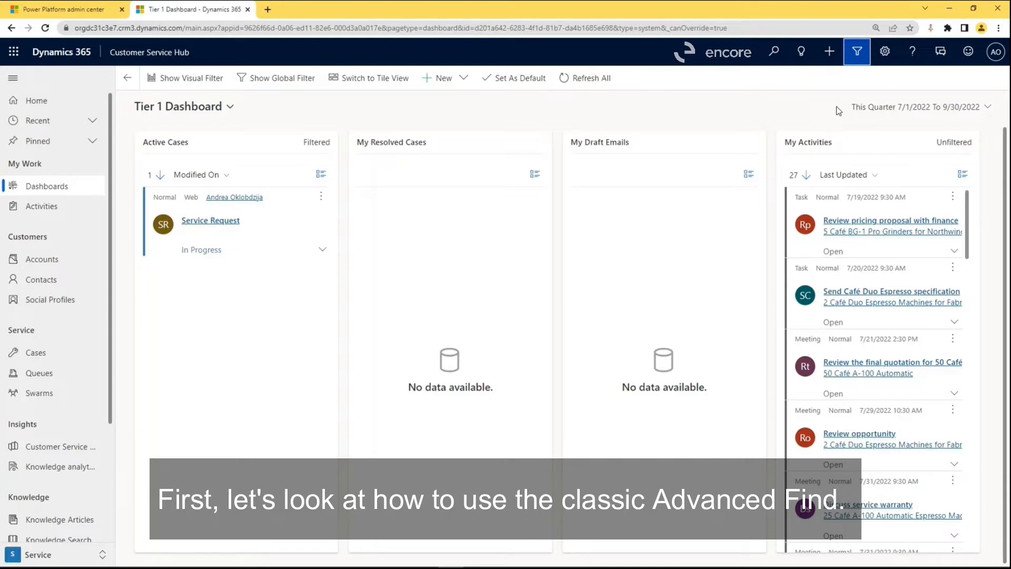
Open Advanced Find and set up a query on Cases based on the saved view Active Cases.
left_click(858, 52)
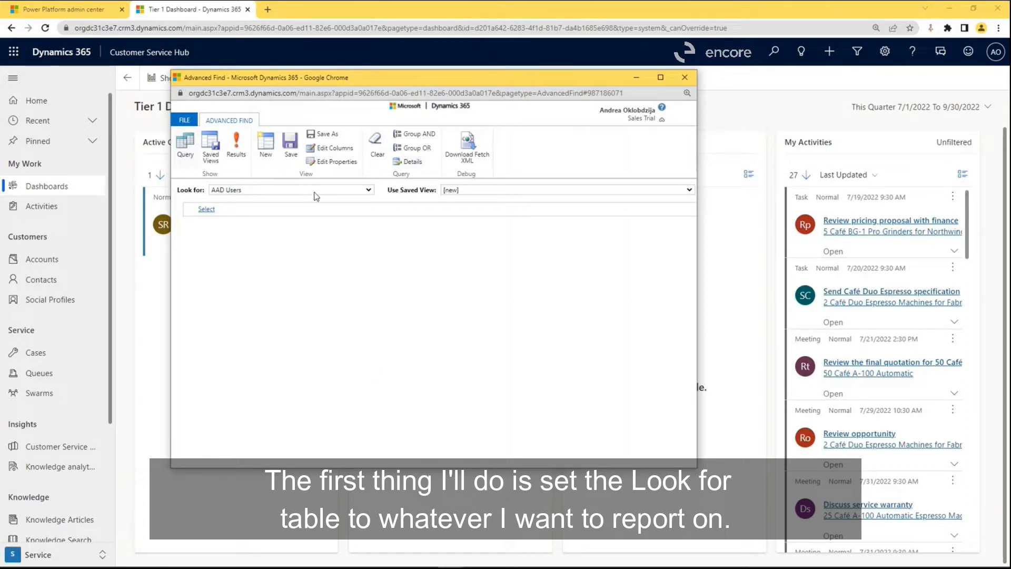
left_click(348, 191)
scroll(316, 328, "down", 7)
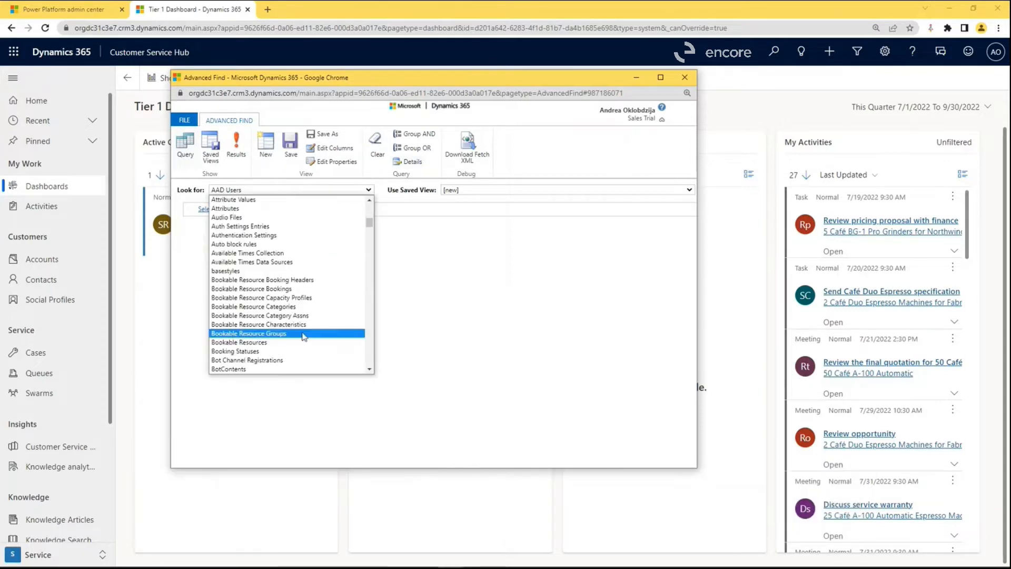
left_click(293, 266)
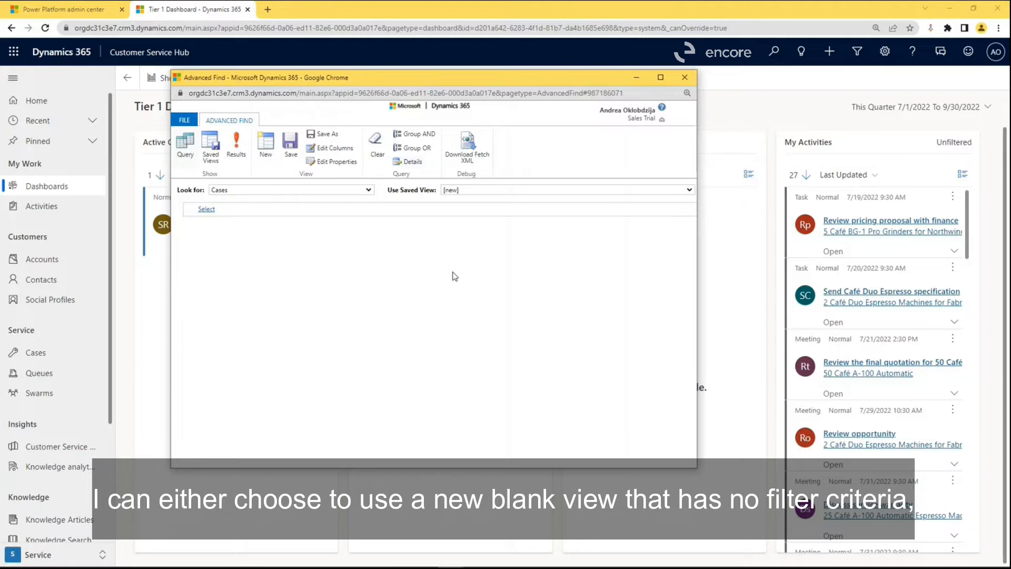
left_click(689, 191)
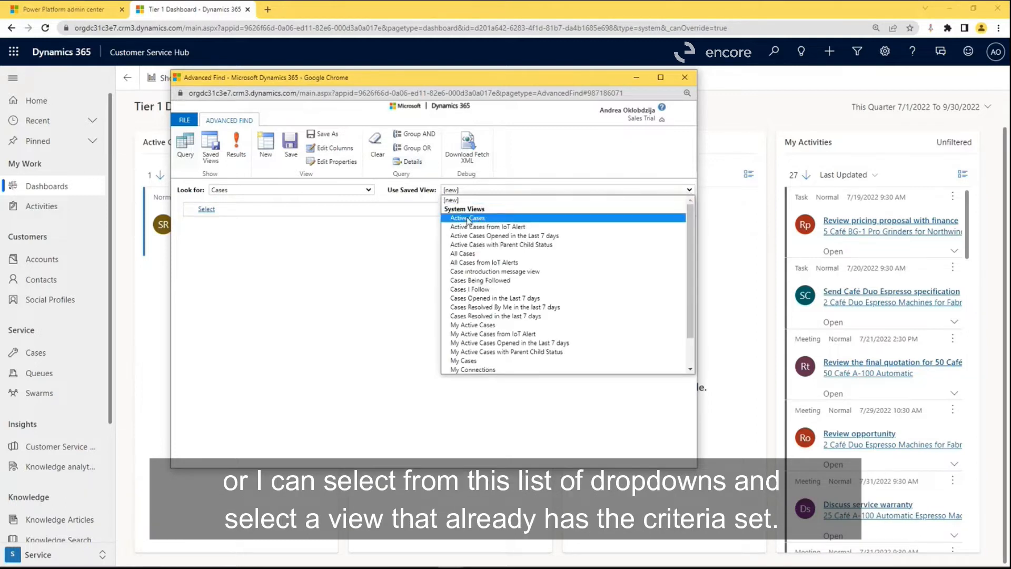
left_click(564, 218)
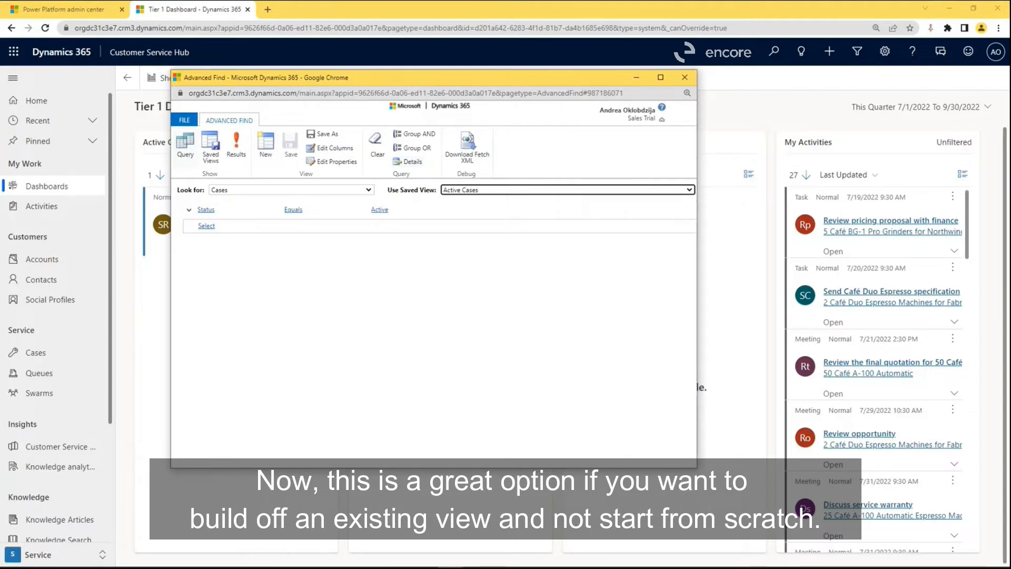
Add a filter condition to the query requiring Created On to be This Month.
left_click(207, 226)
left_click(239, 225)
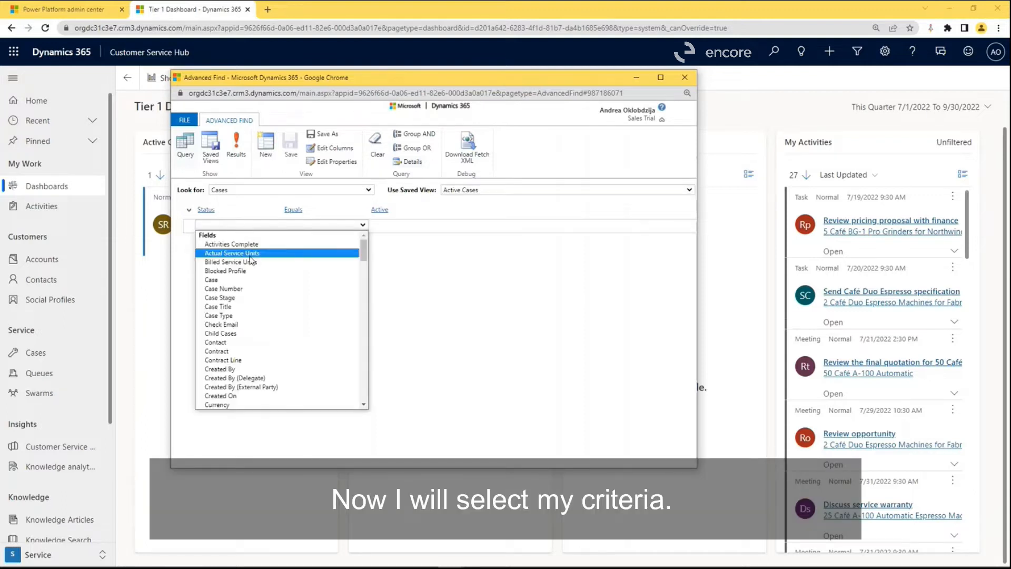
left_click(261, 396)
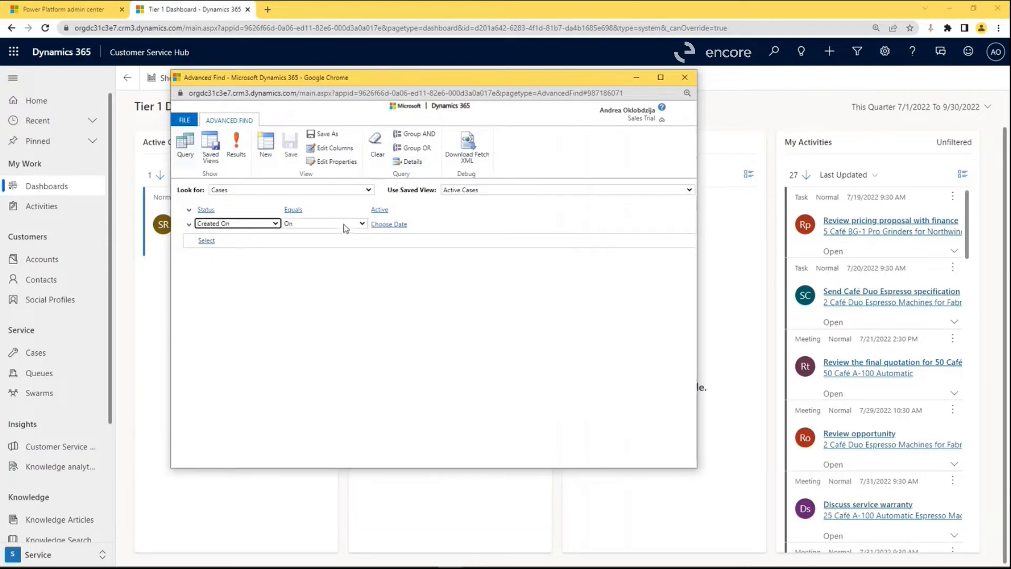
left_click(354, 227)
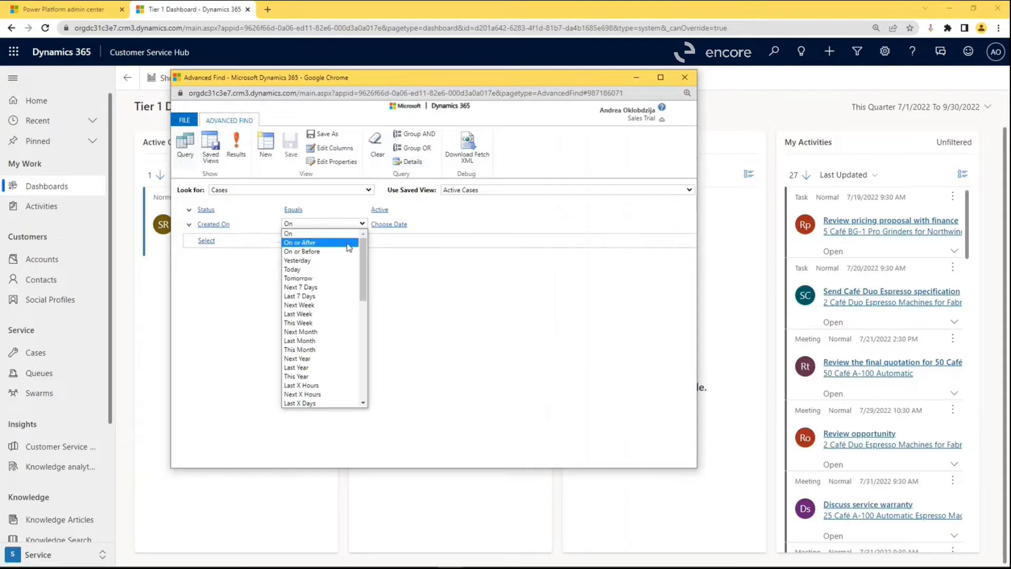
left_click(312, 349)
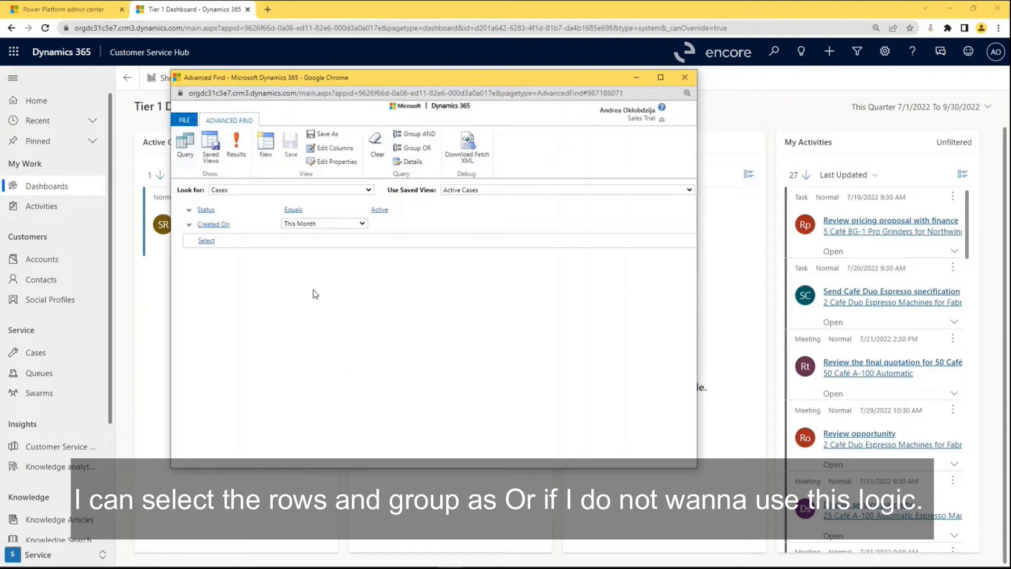
Group the Status and Created On conditions together with OR.
left_click(189, 224)
left_click(197, 223)
left_click(189, 226)
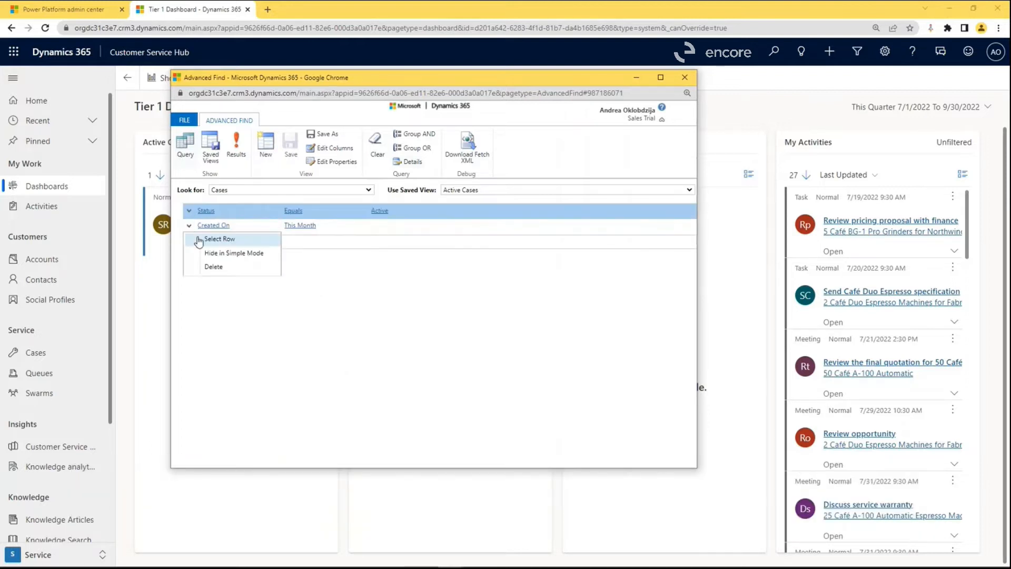
left_click(203, 237)
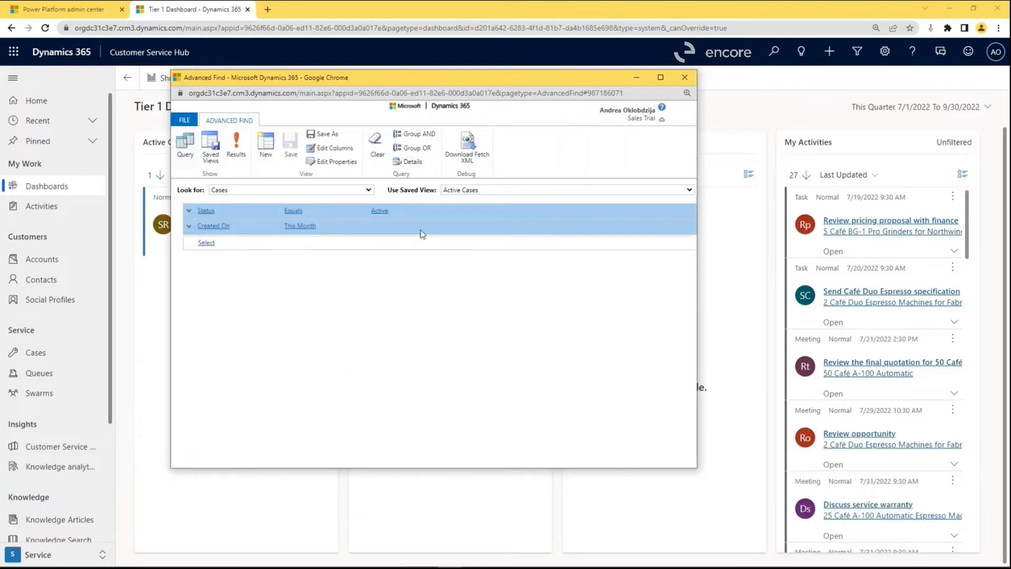
left_click(417, 148)
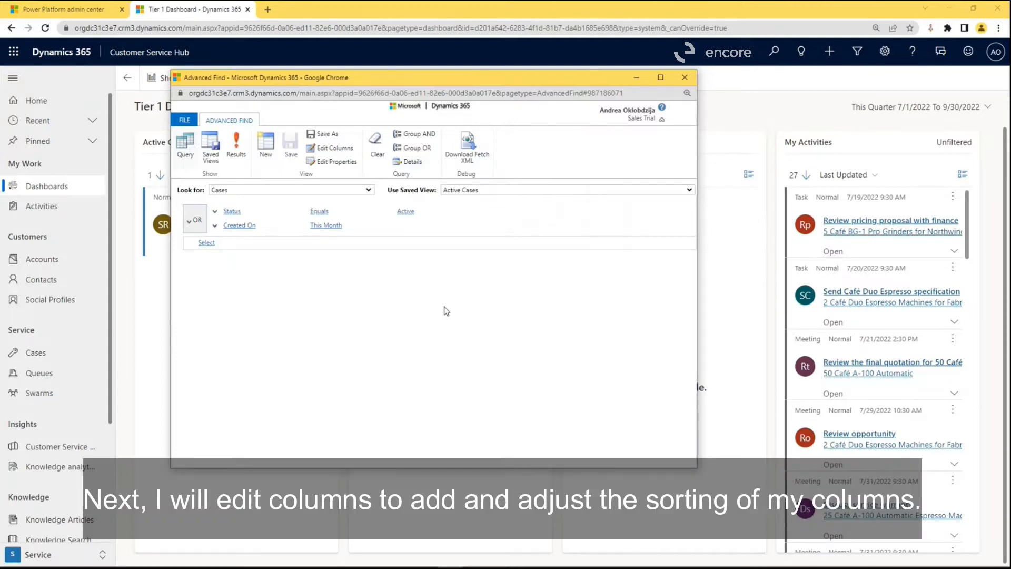
Add the Origin column from the Case record type to the view's columns.
left_click(343, 154)
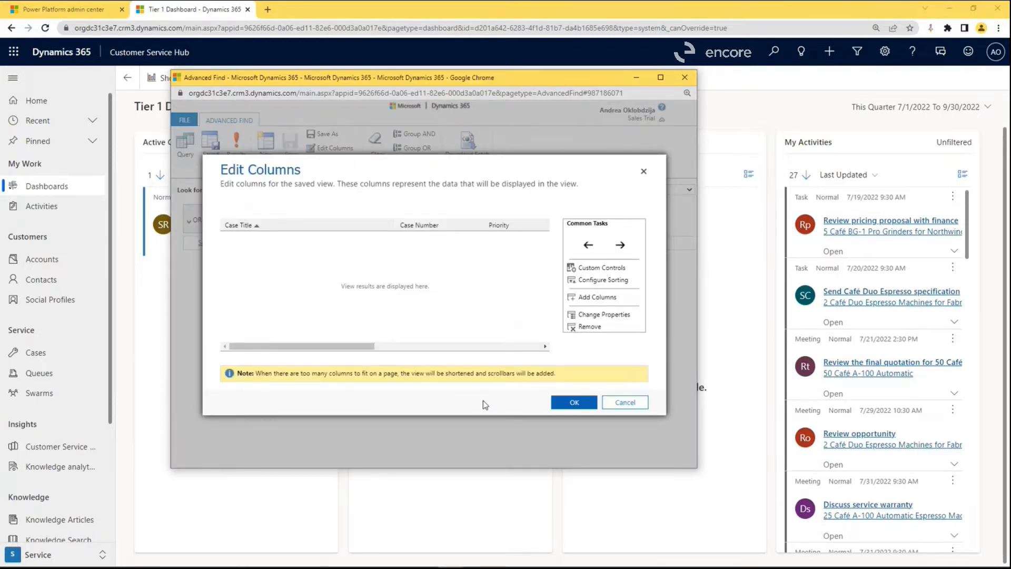
left_click(602, 299)
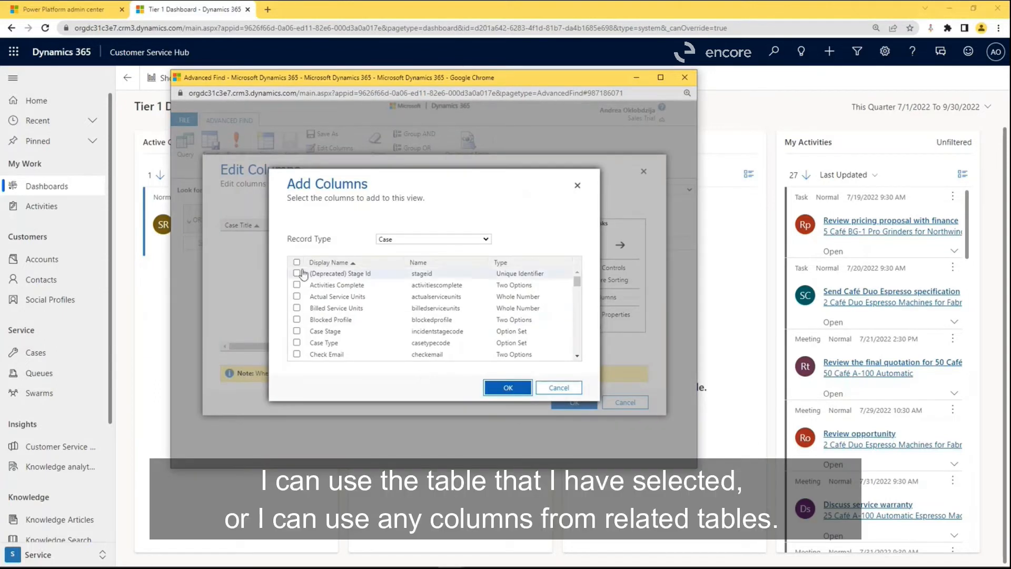
left_click(473, 244)
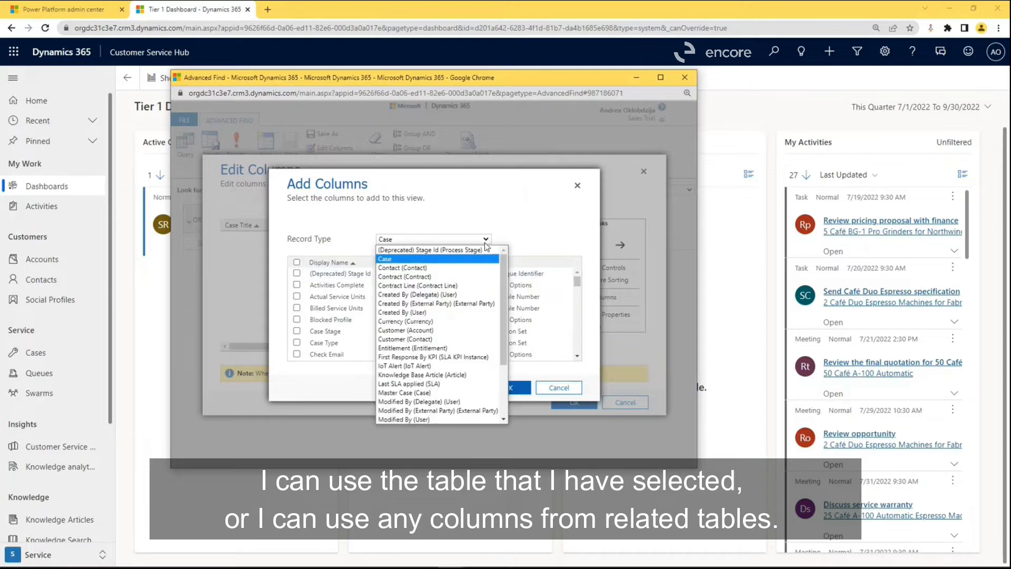
scroll(484, 331, "down", 2)
scroll(484, 331, "up", 2)
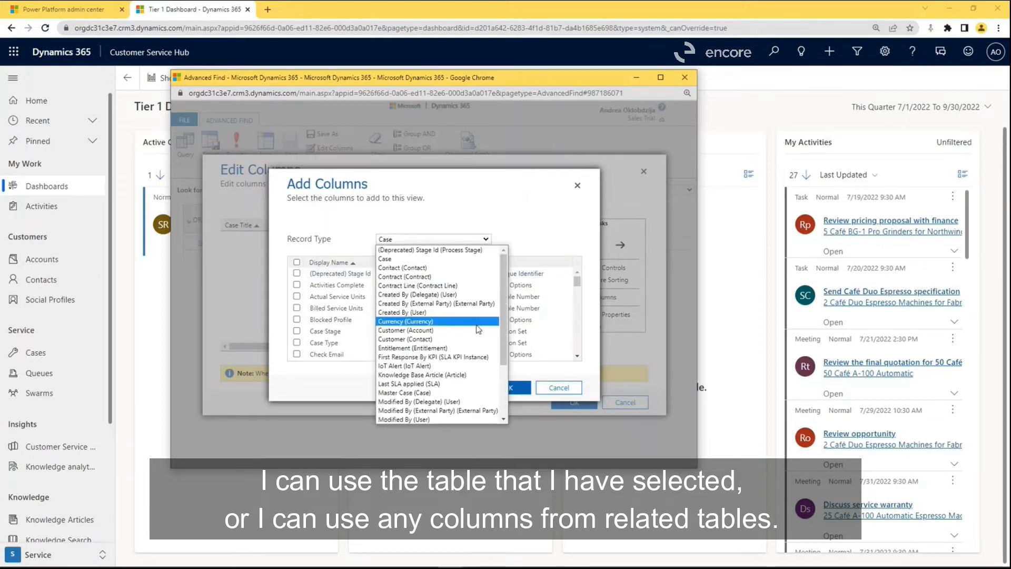
left_click(361, 215)
scroll(405, 339, "down", 10)
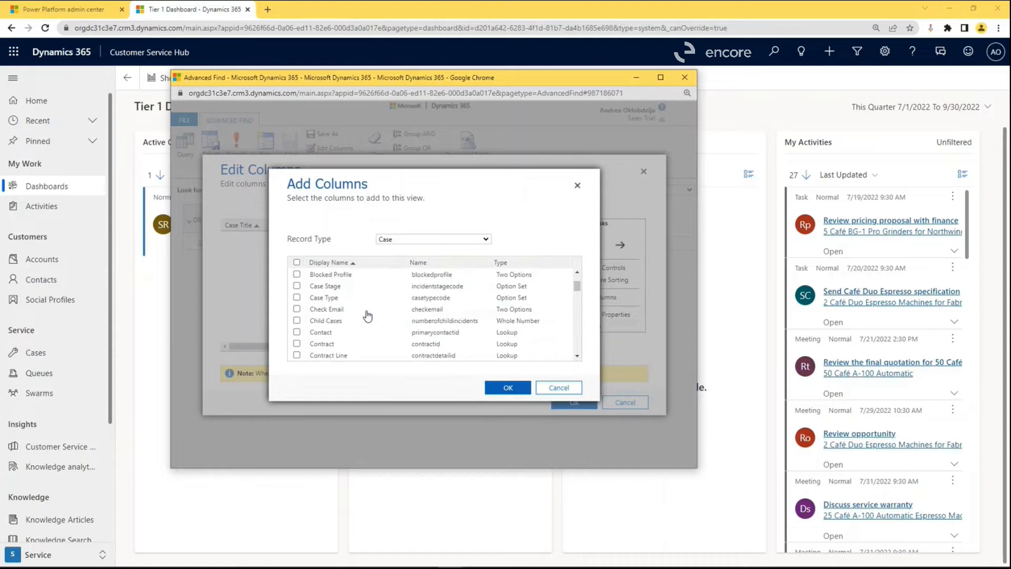
left_click(297, 315)
left_click(504, 388)
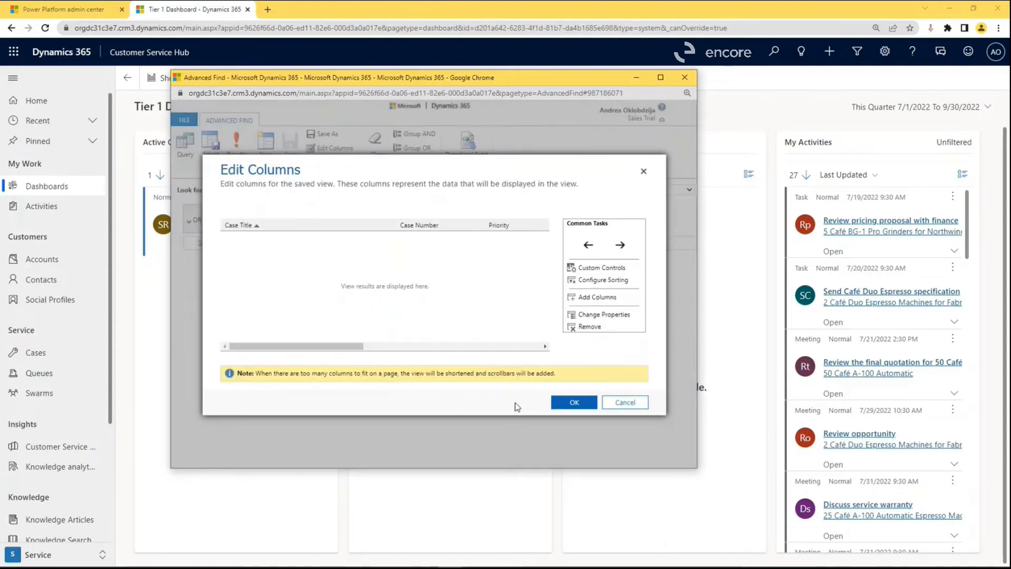
Move the Origin column ahead of Case Title as the first column and apply the column changes.
left_click(591, 247)
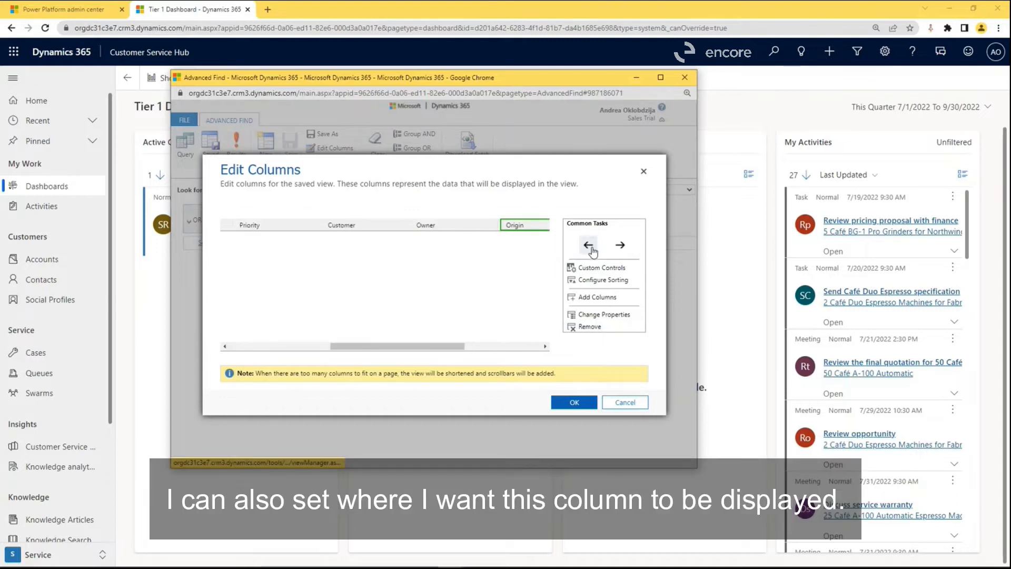
left_click(591, 248)
left_click(591, 247)
left_click(591, 247)
left_click(591, 247)
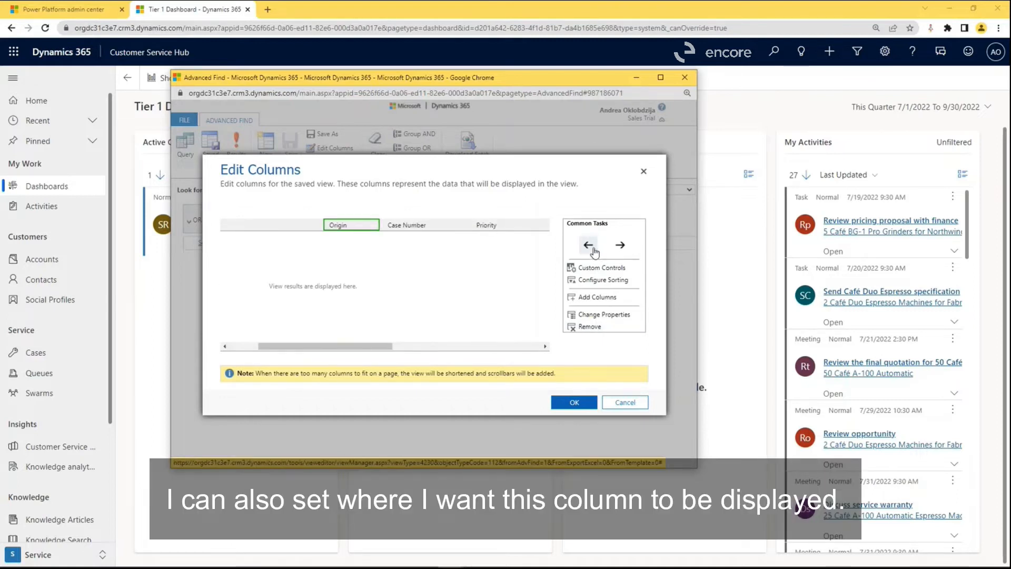
left_click(595, 252)
left_click(575, 402)
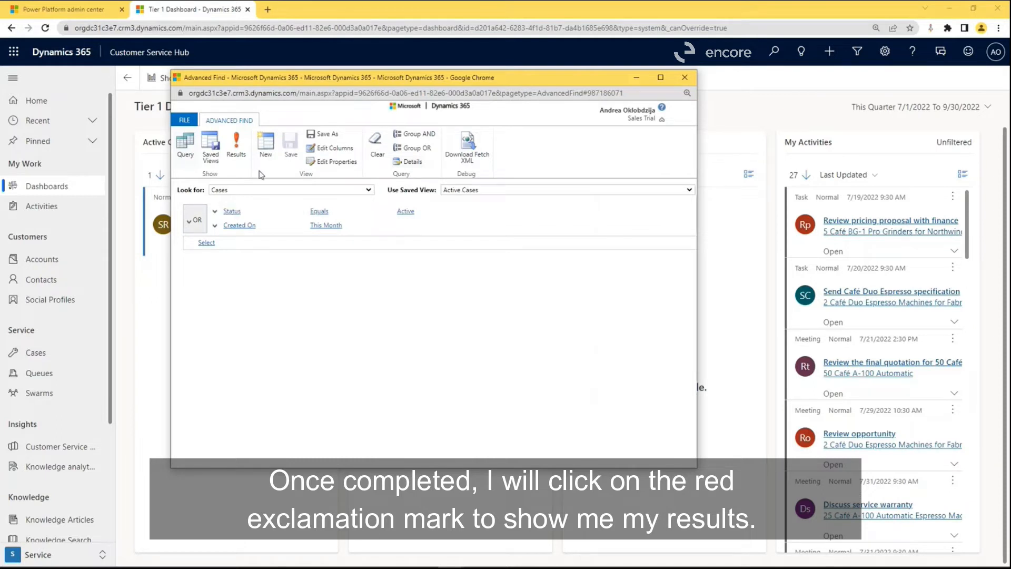
Run the query and look through the export options for the resulting cases.
left_click(236, 146)
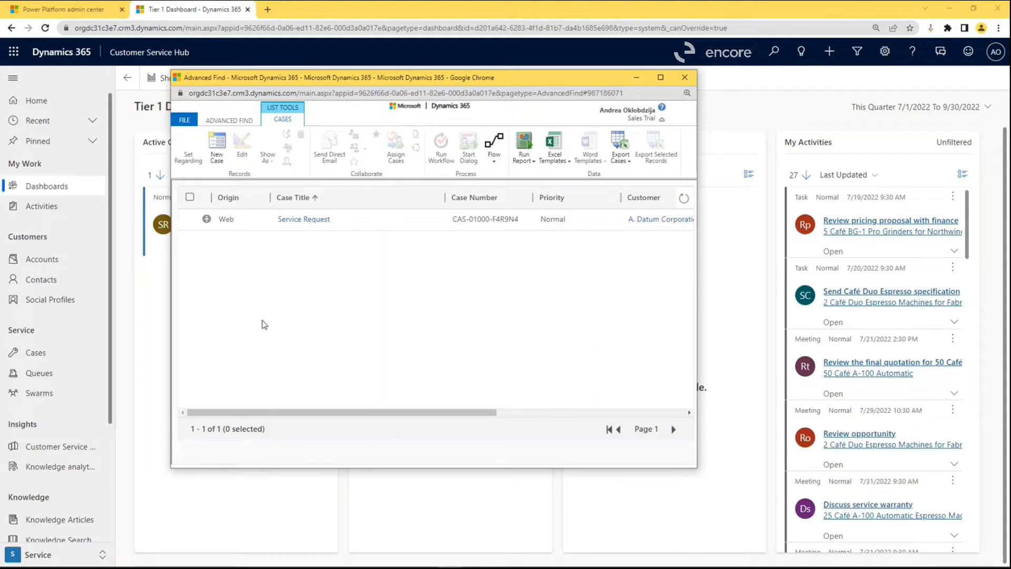
left_click(631, 167)
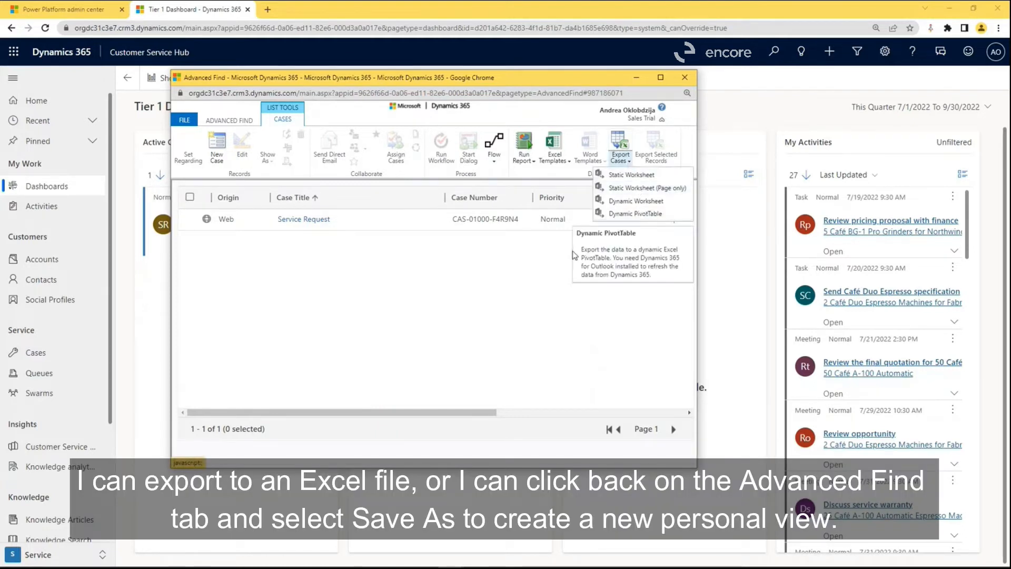
left_click(409, 308)
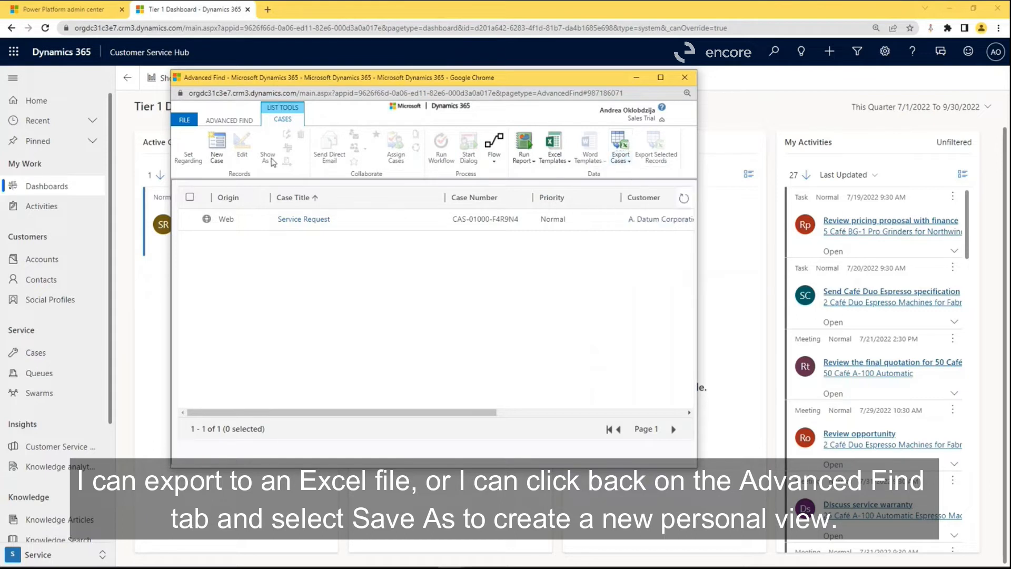
Save the query as a new view named Active Cases This Month and close the Advanced Find window.
left_click(241, 123)
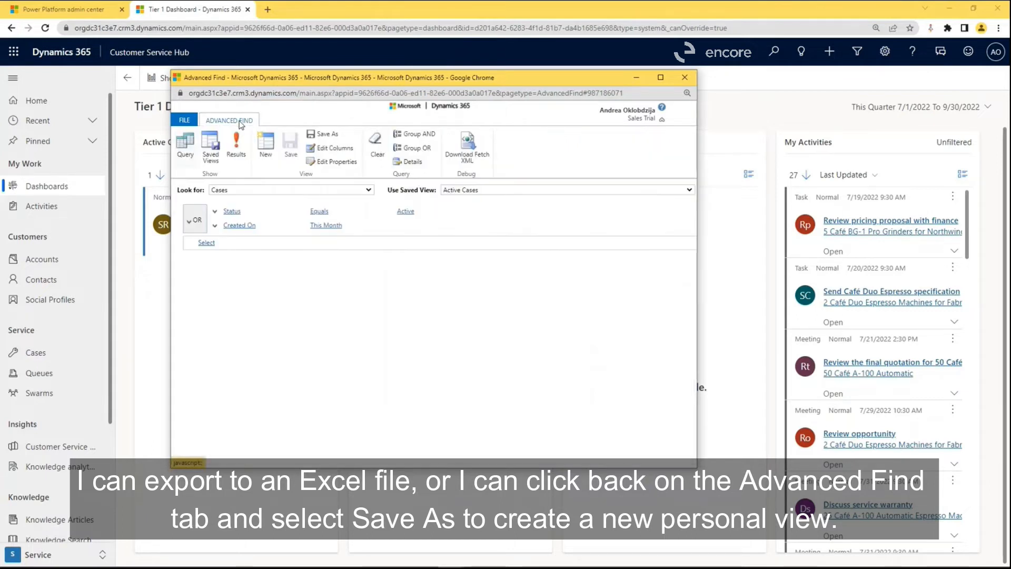
left_click(322, 134)
left_click(359, 283)
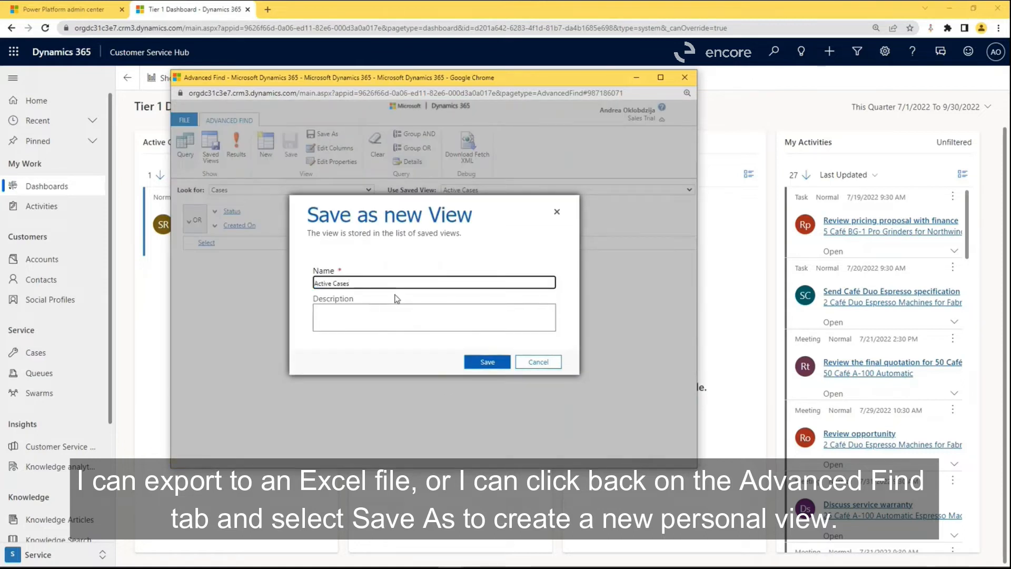
type("This Month")
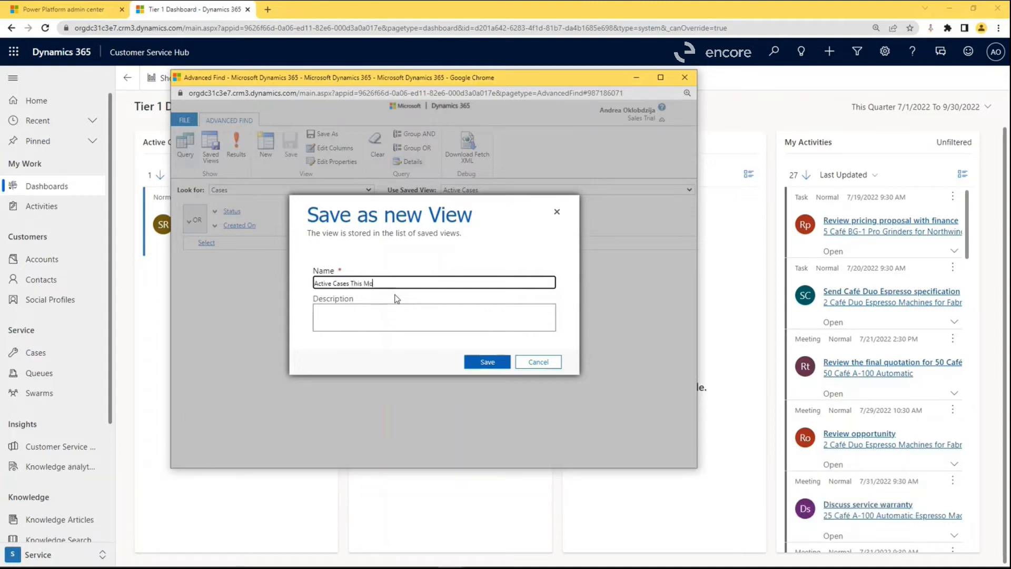
left_click(483, 362)
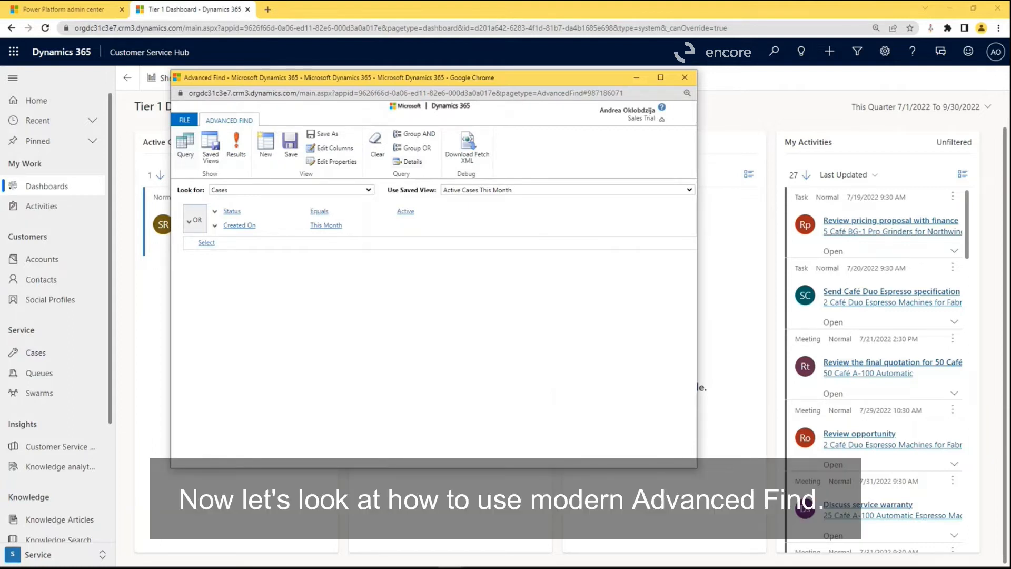
left_click(685, 78)
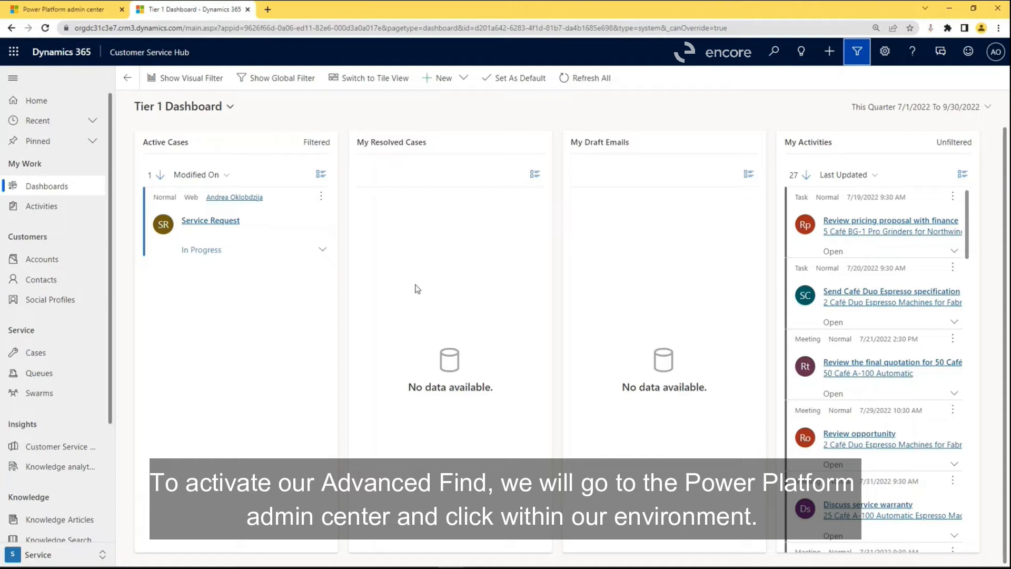
Switch to the Power Platform admin center and turn on Dataverse search in the Sales Trial environment's product Features settings.
left_click(62, 10)
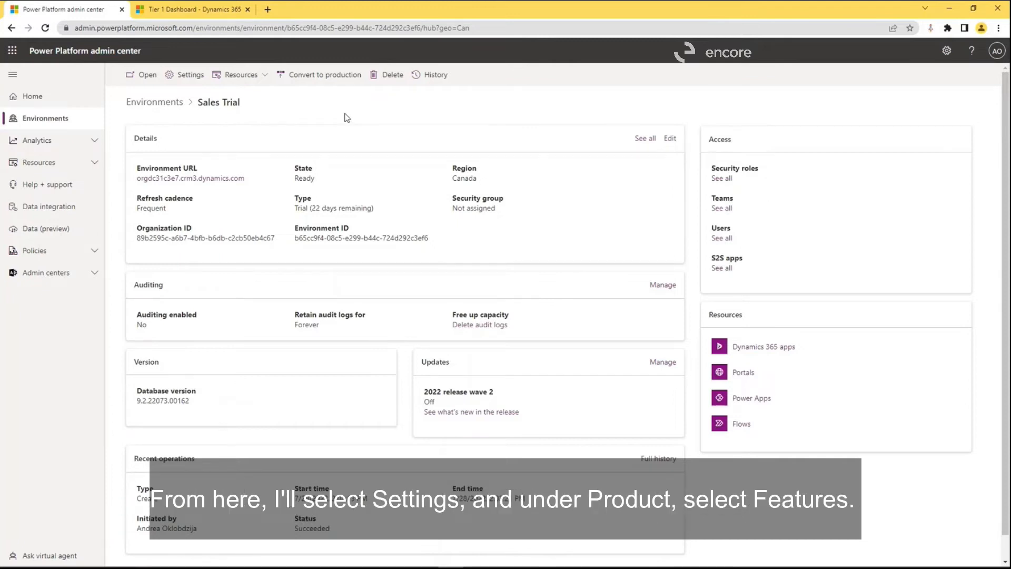
left_click(178, 79)
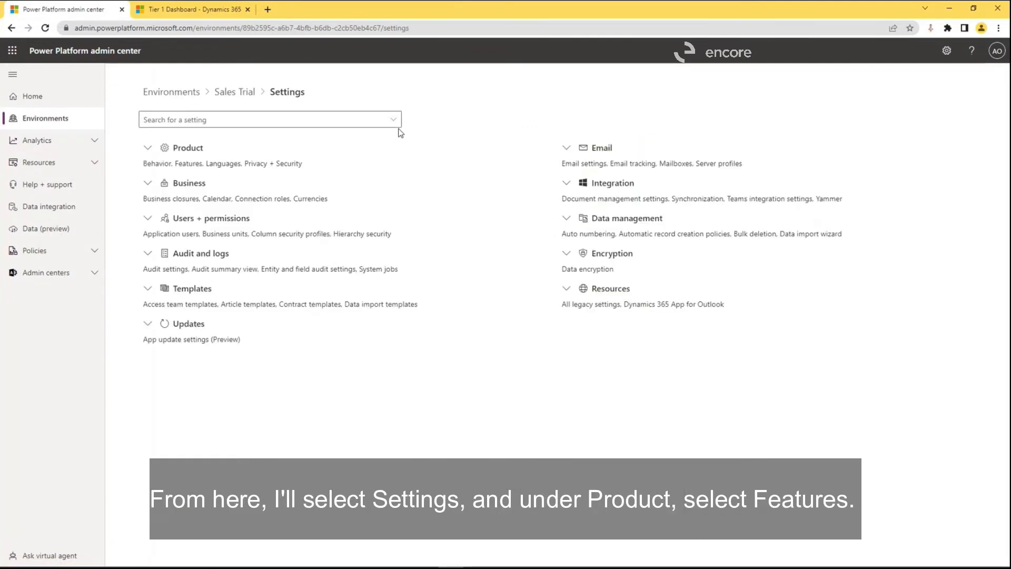
left_click(148, 148)
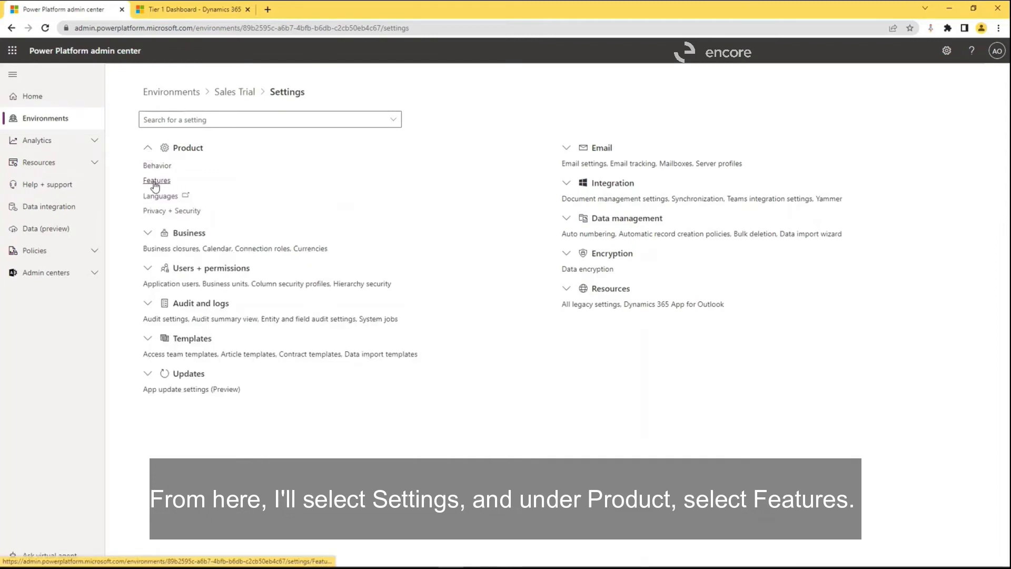
left_click(156, 181)
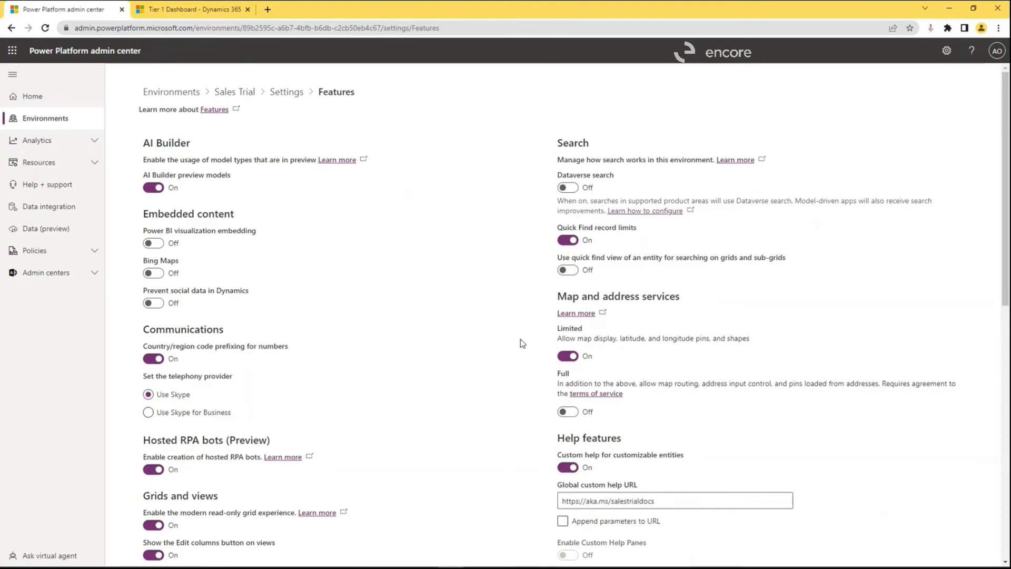
left_click(569, 192)
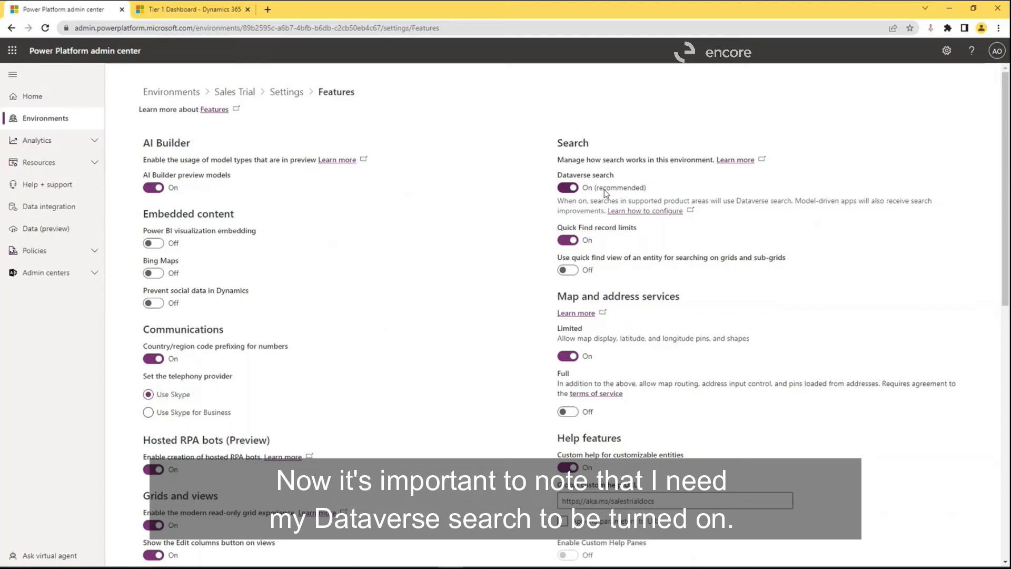
scroll(371, 379, "down", 3)
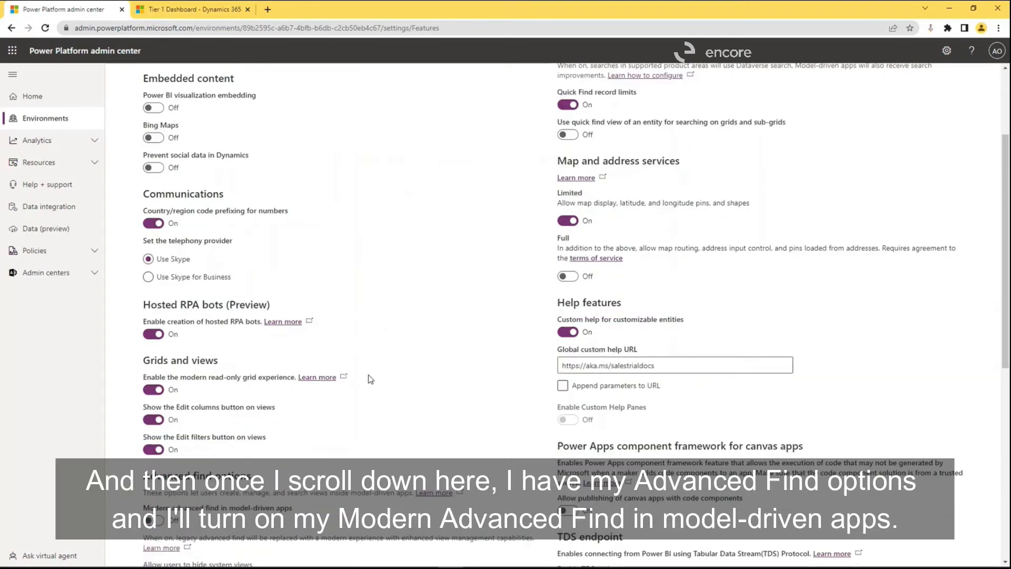
Turn on modern advanced find in model-driven apps under the Advanced find options and save the feature settings.
scroll(370, 379, "down", 4)
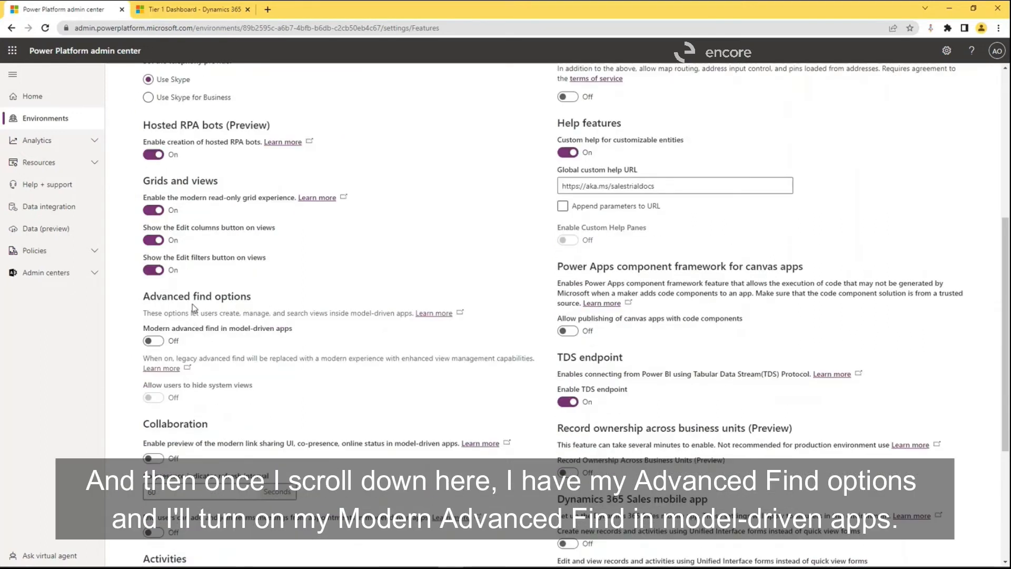
left_click(155, 345)
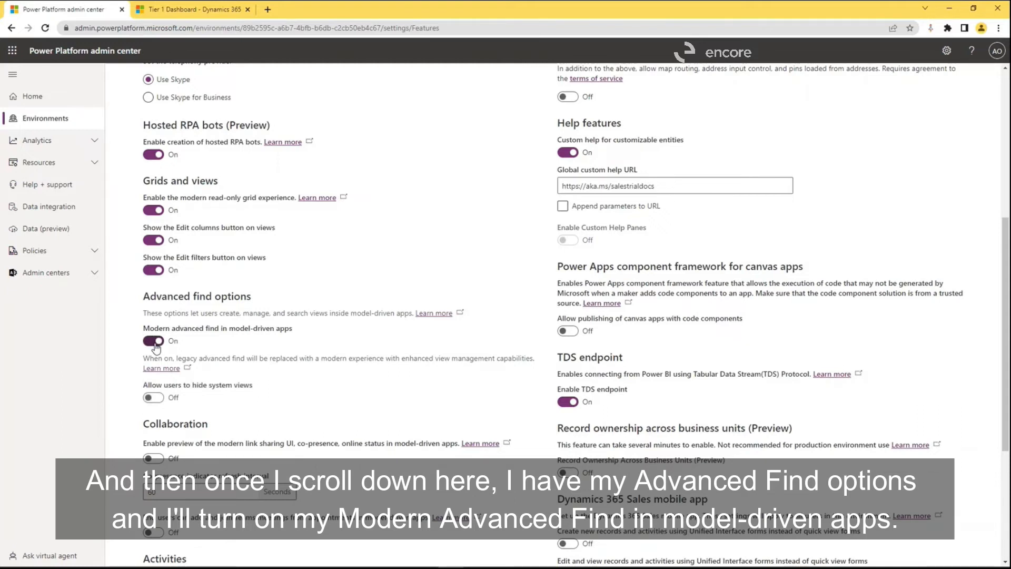
scroll(386, 400, "down", 5)
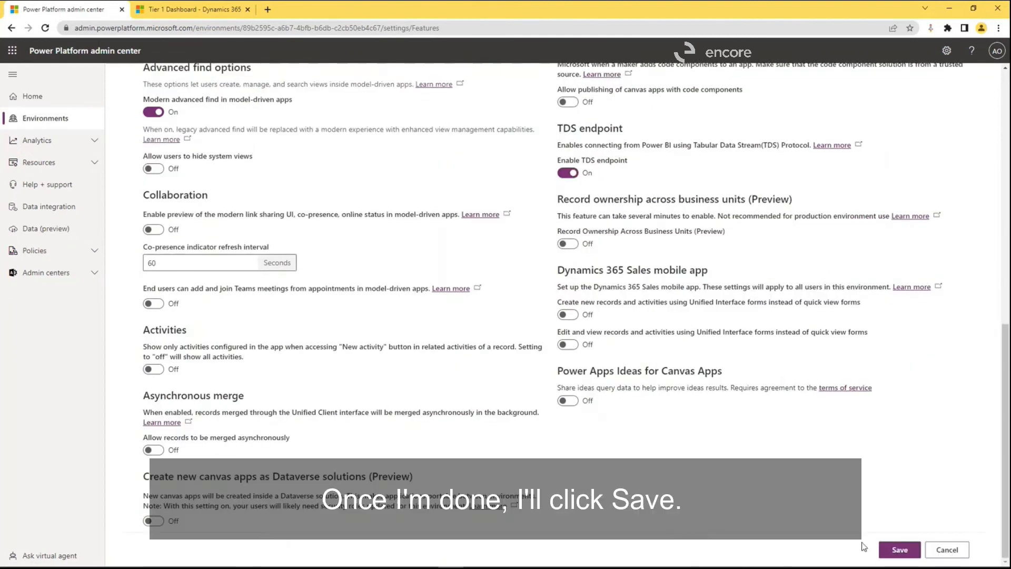
left_click(899, 550)
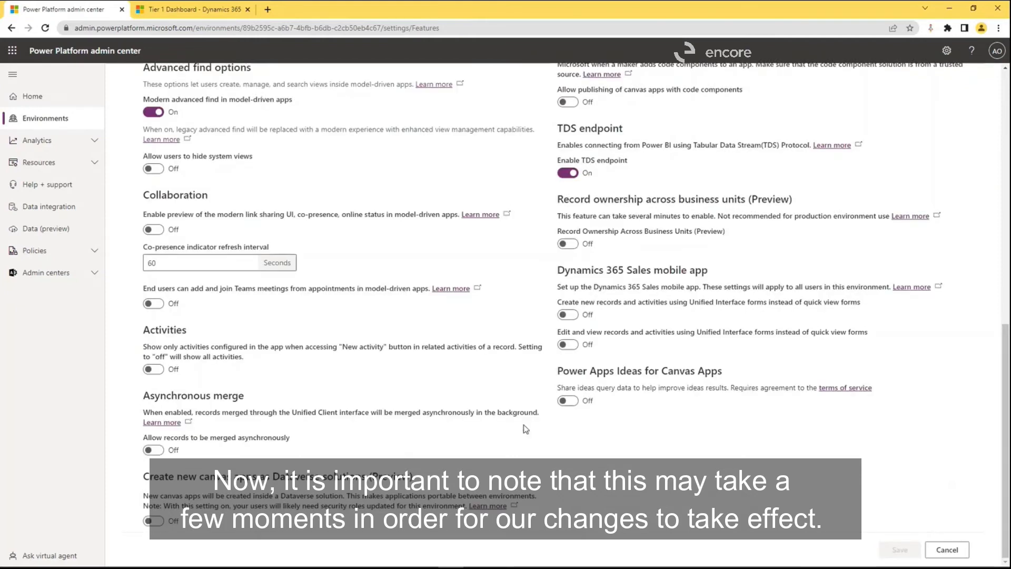
scroll(535, 446, "up", 3)
scroll(535, 447, "up", 6)
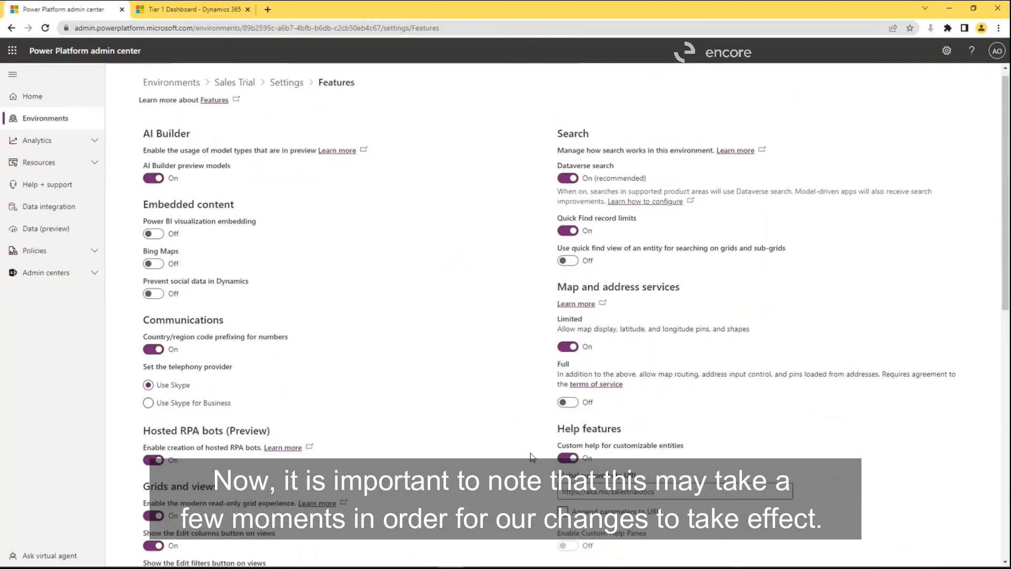
Switch to Dynamics 365 Customer Service Hub, reload it, and start an advanced-filter row search on the Cases table.
left_click(190, 9)
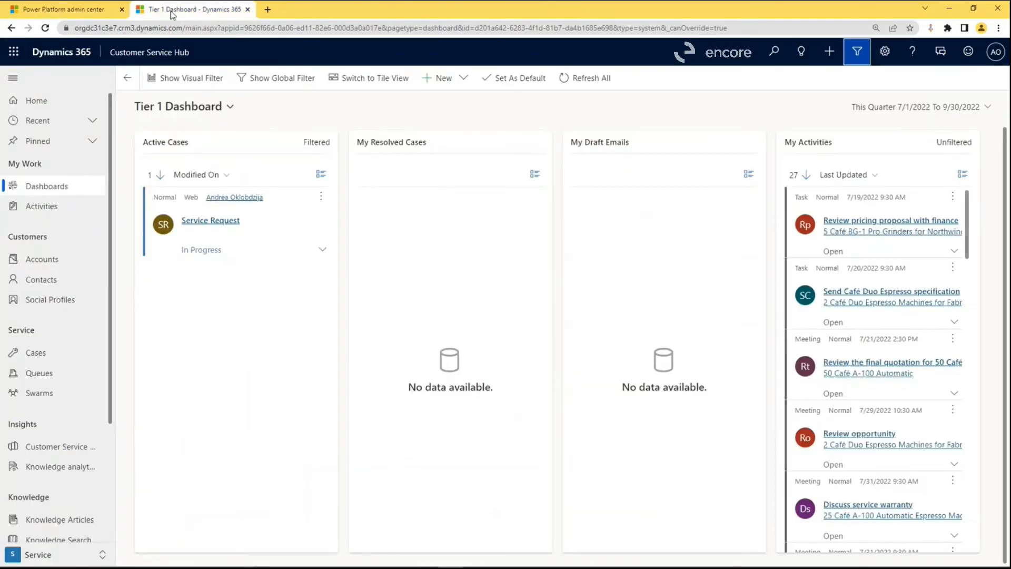
key("F5")
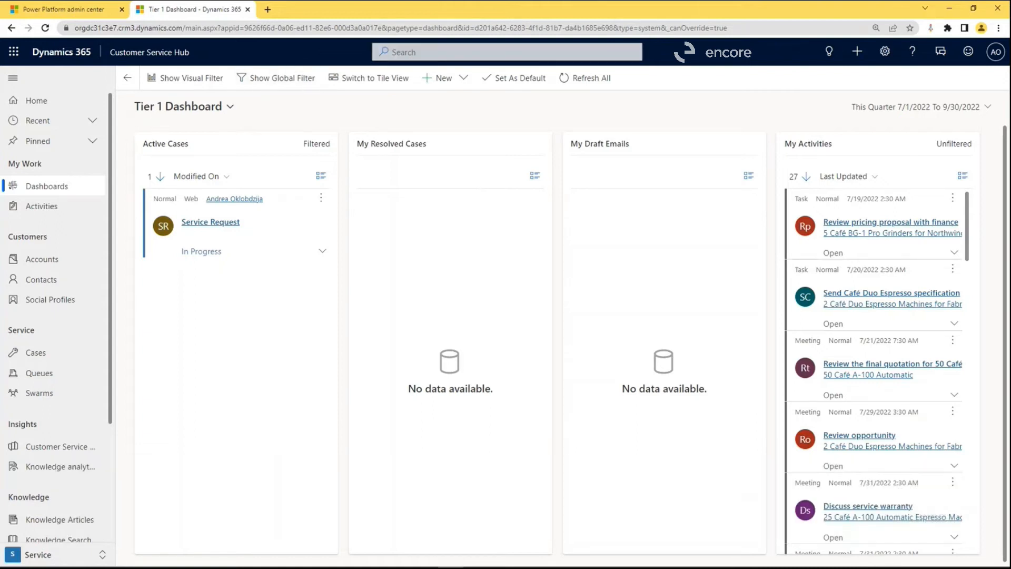
left_click(427, 53)
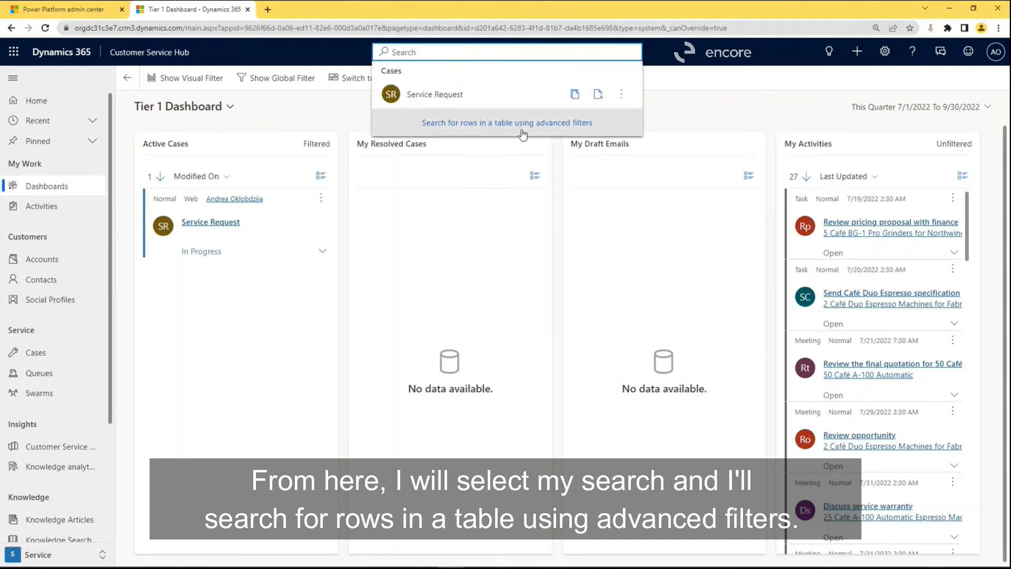
left_click(538, 127)
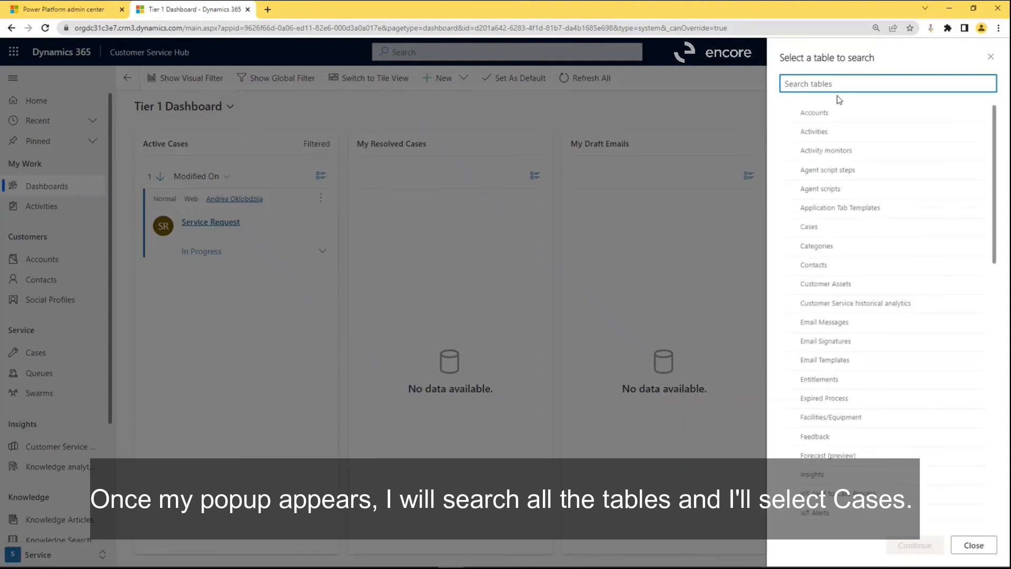
left_click(810, 228)
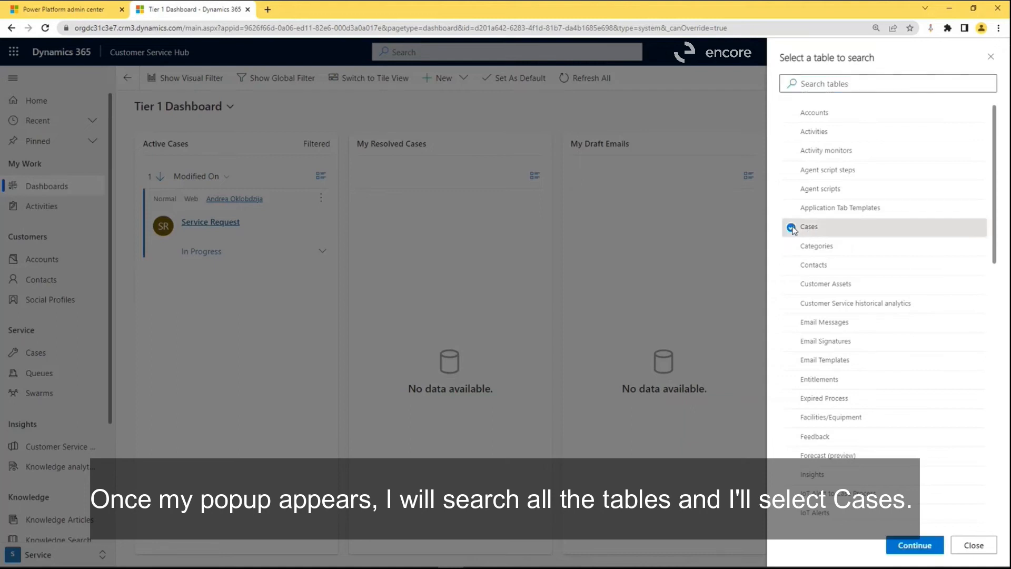
left_click(914, 546)
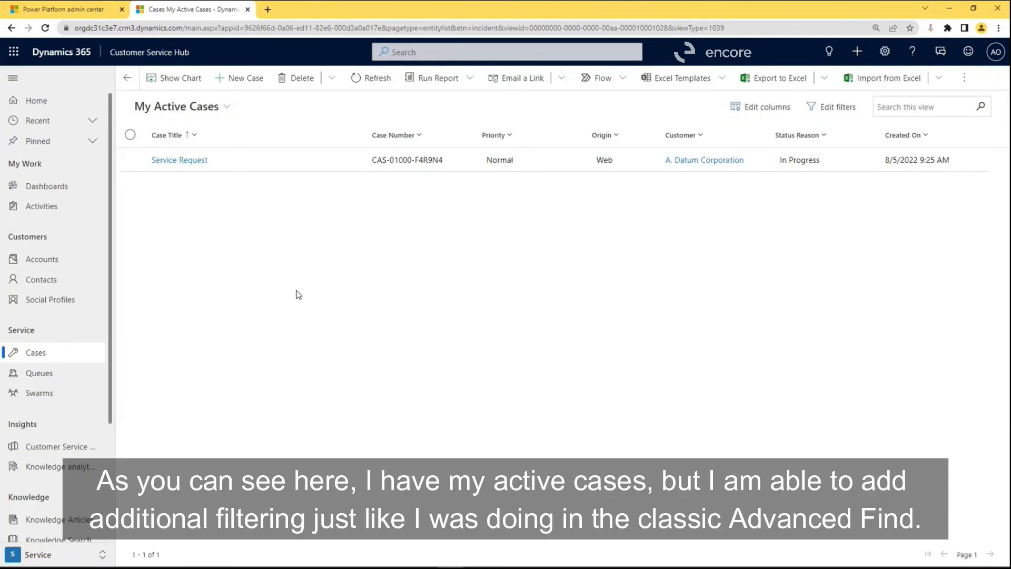
Add a filter row to the My Active Cases view with Created On set to This month, and apply the filters.
left_click(832, 107)
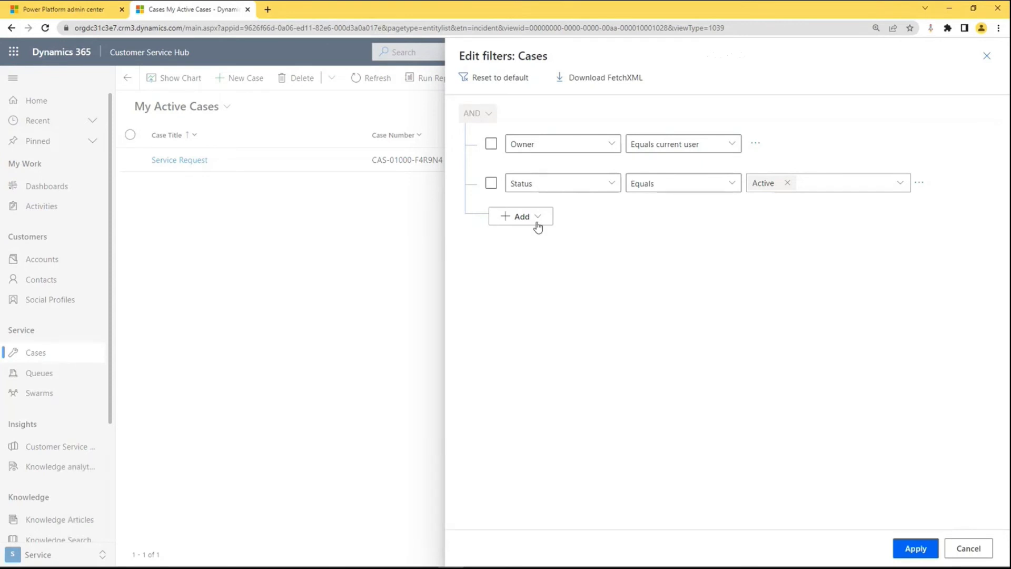
left_click(534, 223)
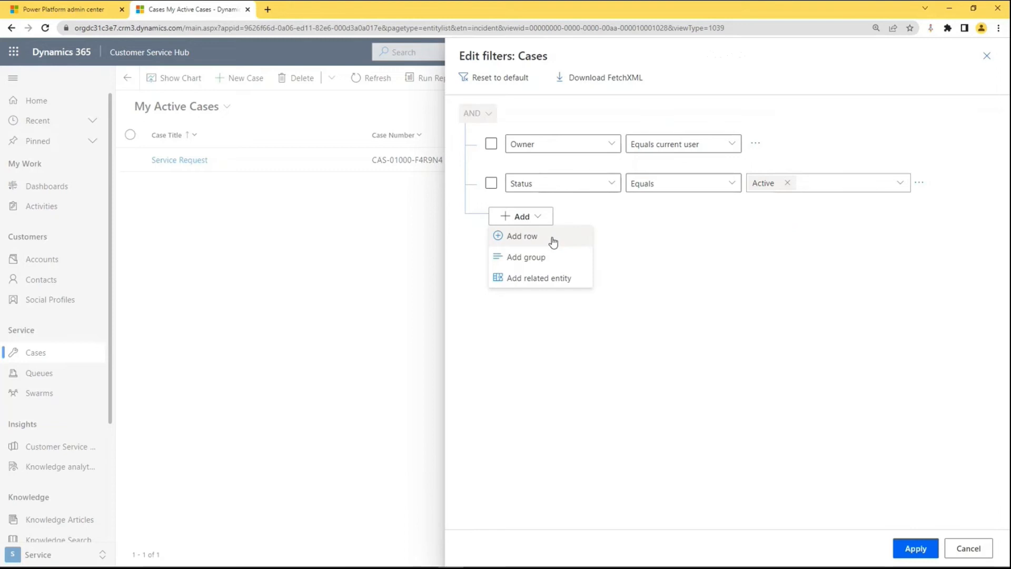
left_click(552, 241)
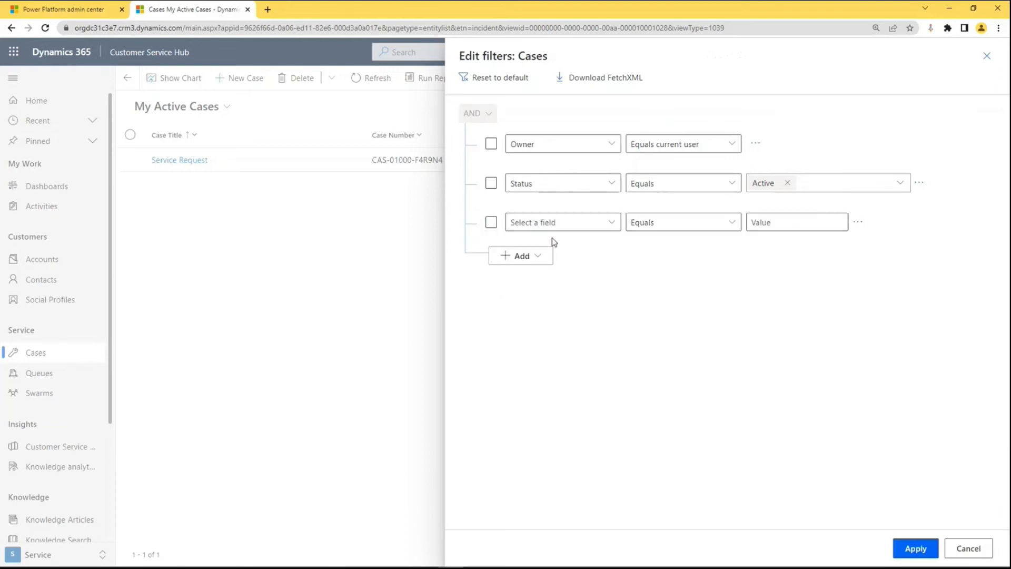
left_click(610, 226)
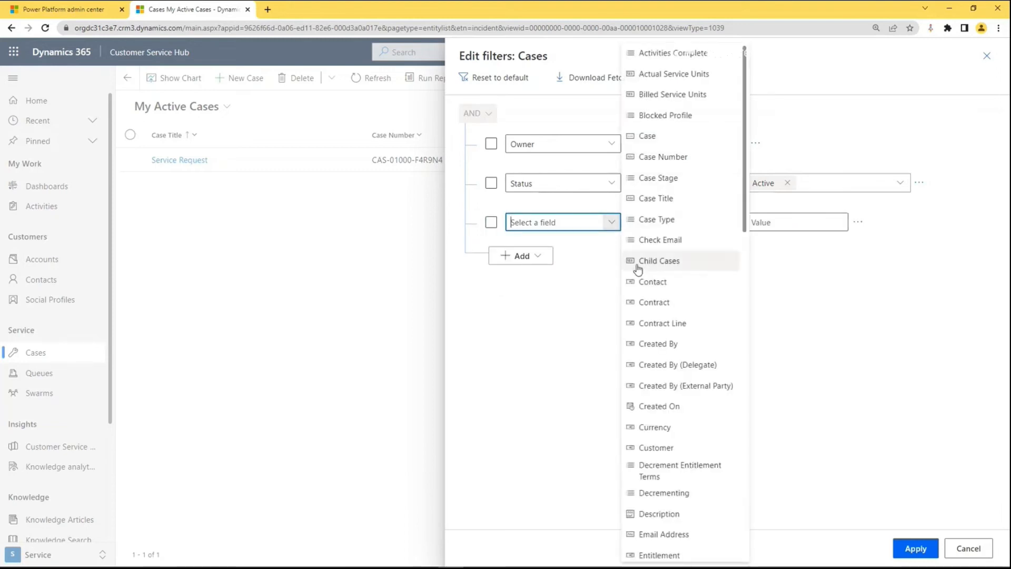
left_click(657, 406)
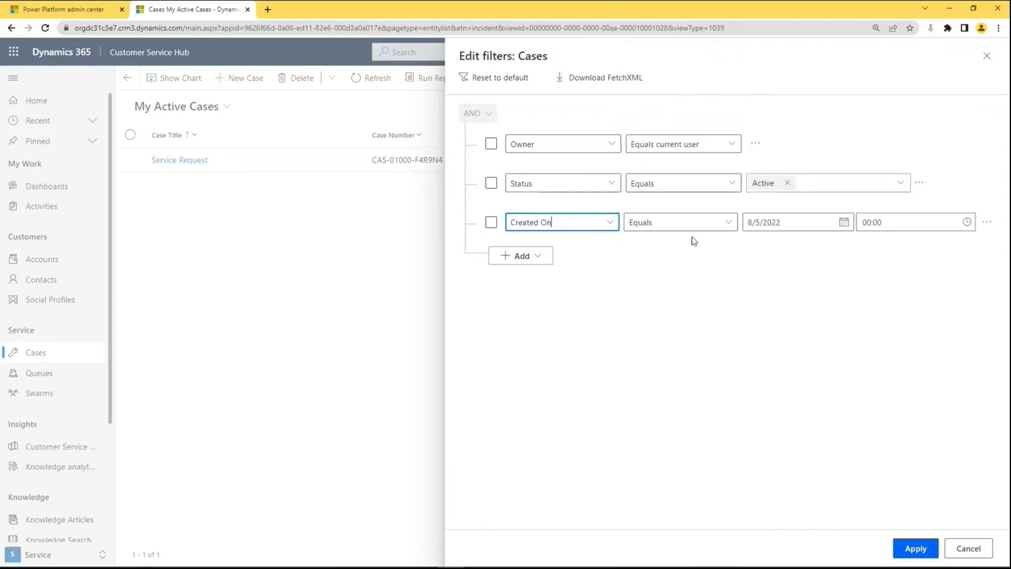
left_click(728, 222)
left_click(785, 344)
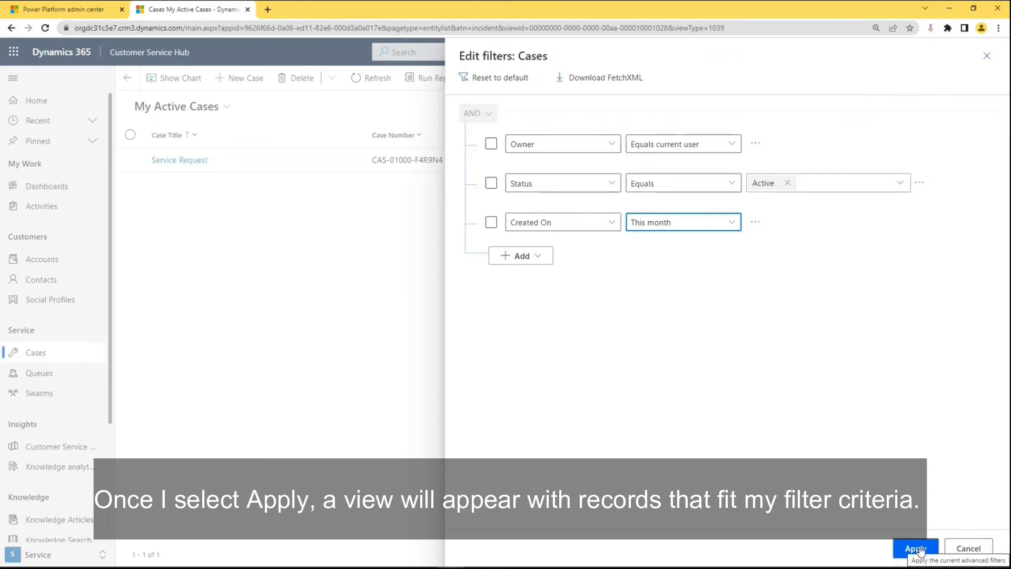
left_click(917, 549)
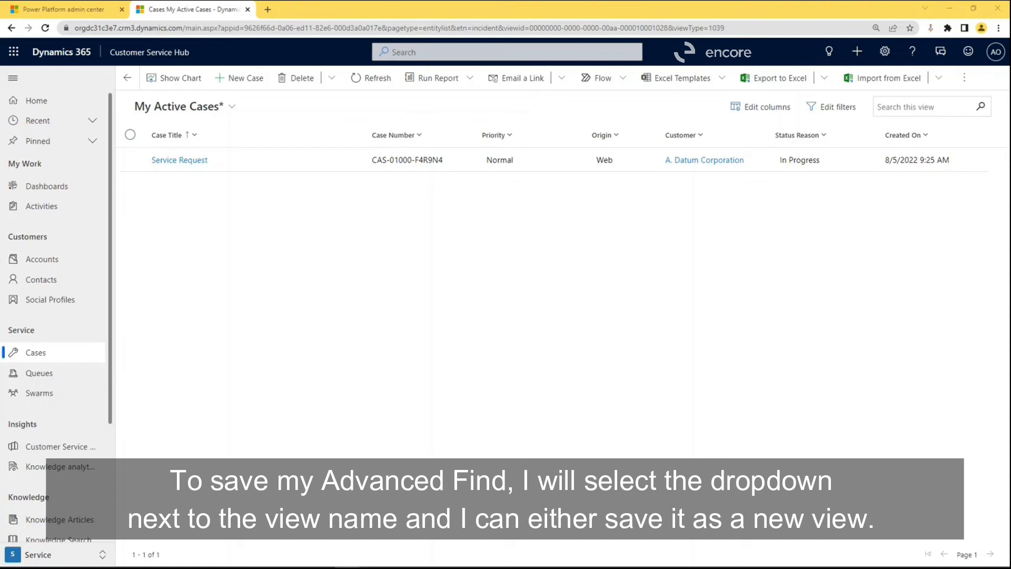
Look through the Cases view list and its options for saving as a new view and managing views.
left_click(233, 110)
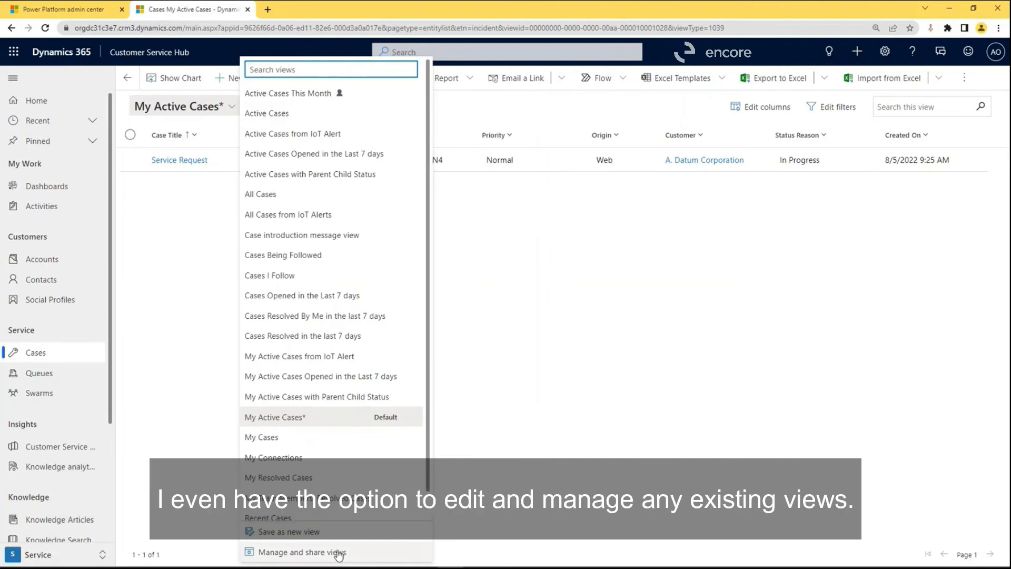
left_click(555, 365)
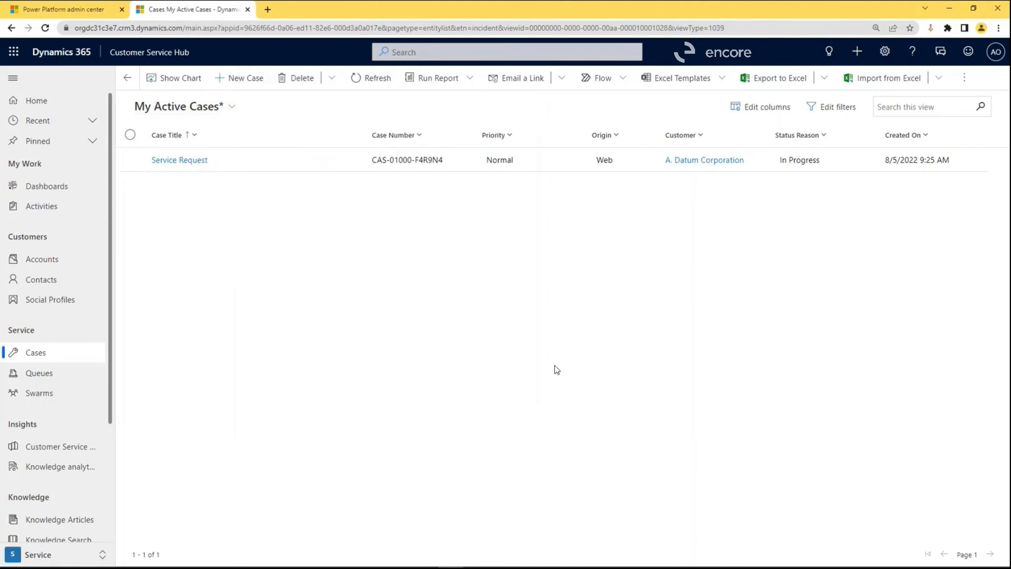